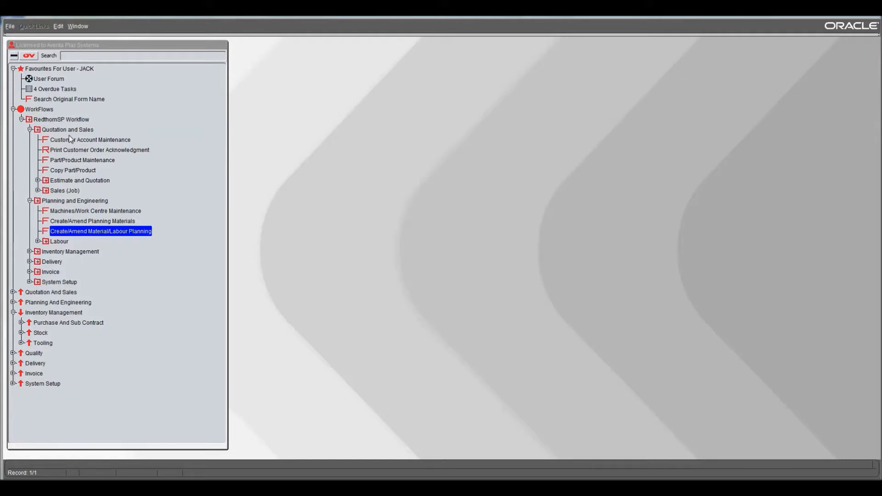
Step: Find part DD509726/046 in Part/Product Maintenance and open its material and labour planning
double_click(87, 231)
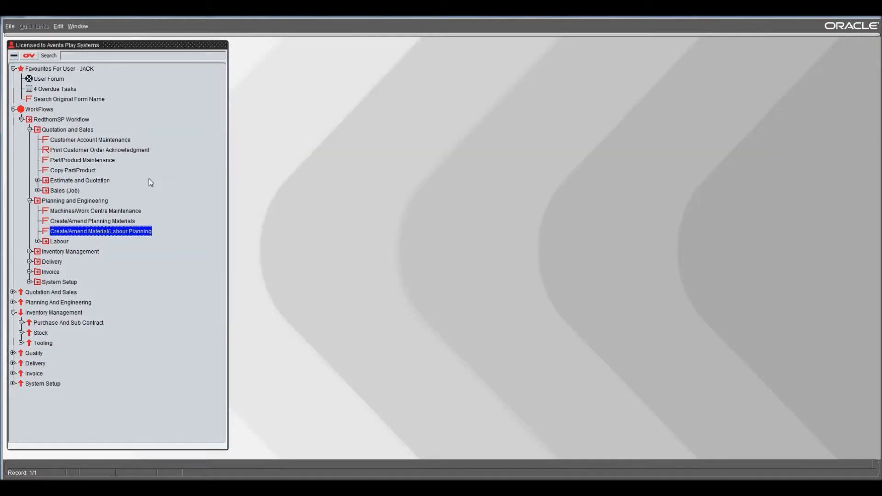
double_click(92, 159)
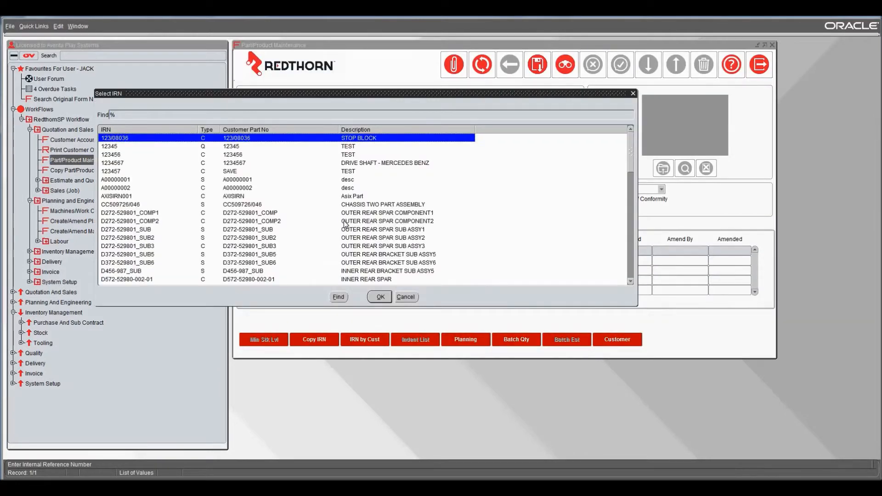
type("dd509726/046")
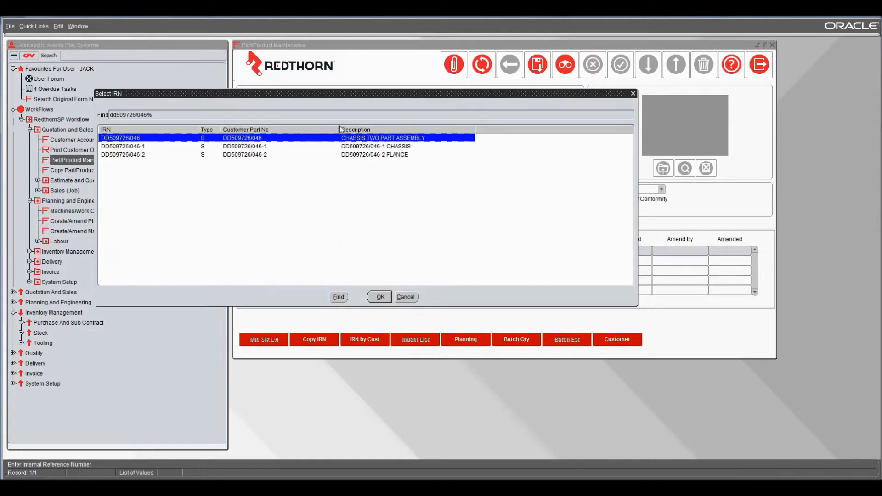
double_click(271, 140)
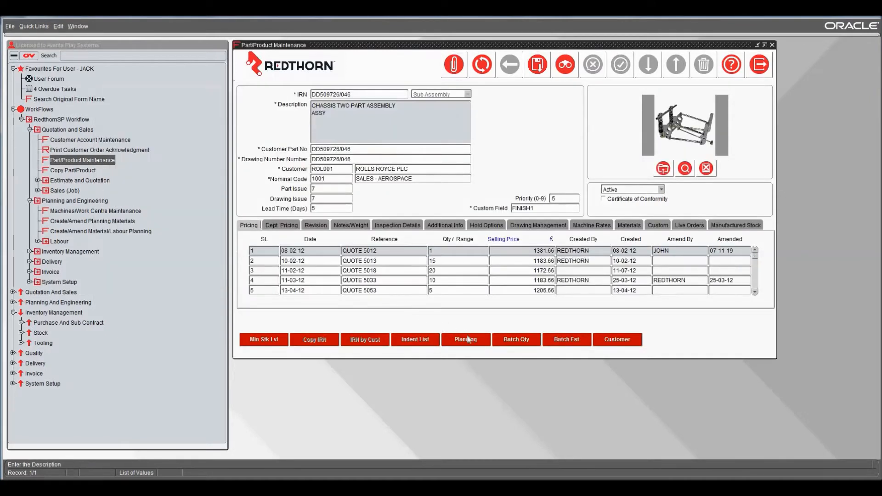
left_click(467, 339)
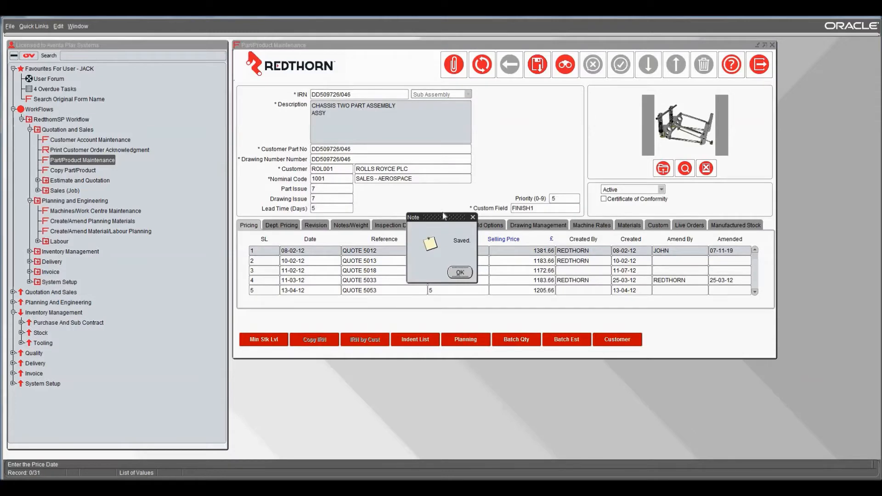
left_click(465, 273)
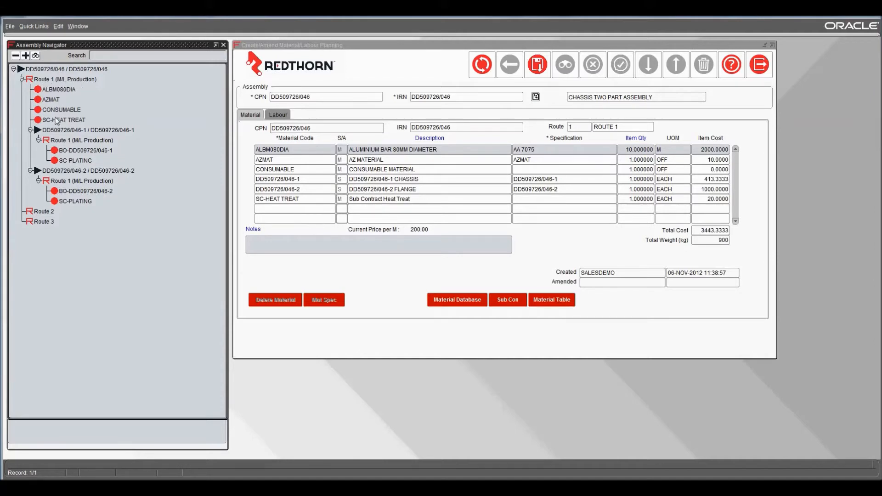
Step: Examine sub-assemblies DD509726/046-1 and DD509726/046-2 in the assembly tree and in the Route 1 material list
left_click(49, 132)
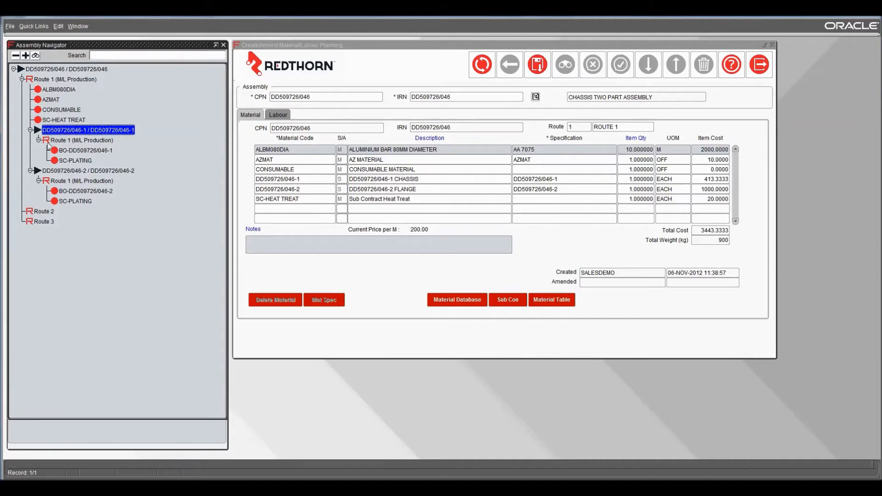
left_click(51, 170)
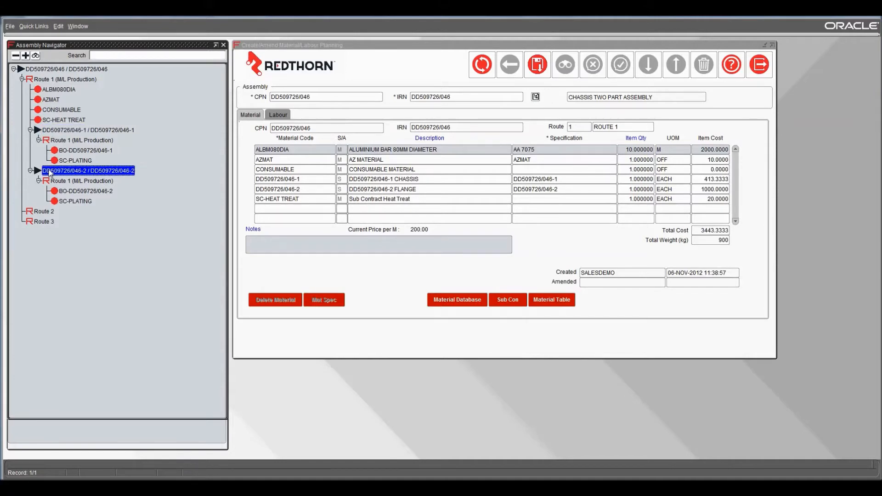
left_click(55, 141)
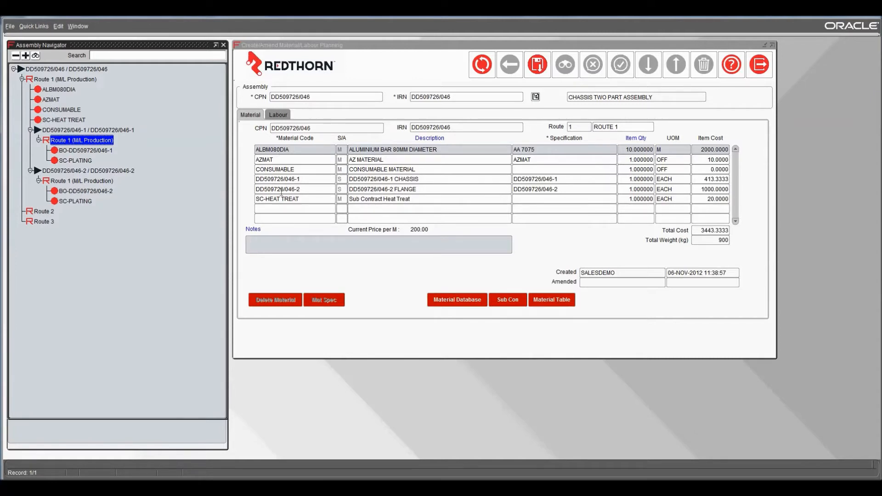
left_click(275, 179)
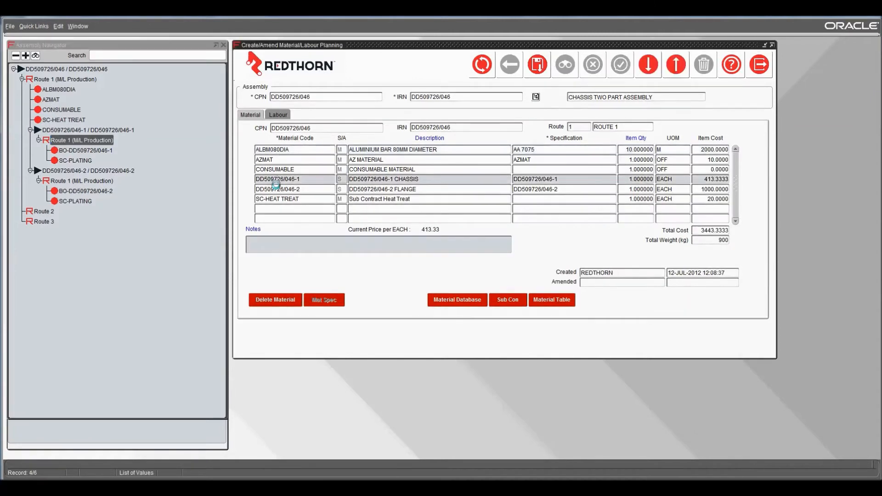
left_click(277, 189)
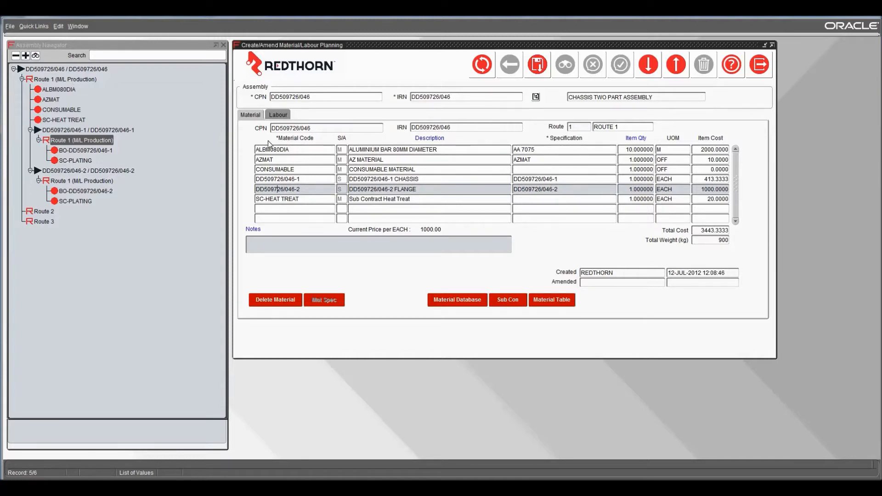
Step: View the Copy Material Plan form for the main assembly's Route 1 and close it without copying
right_click(72, 82)
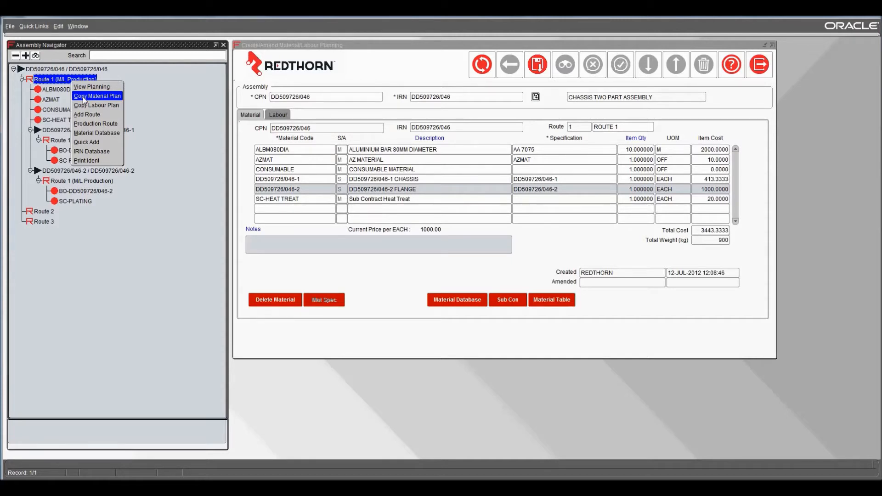
left_click(83, 97)
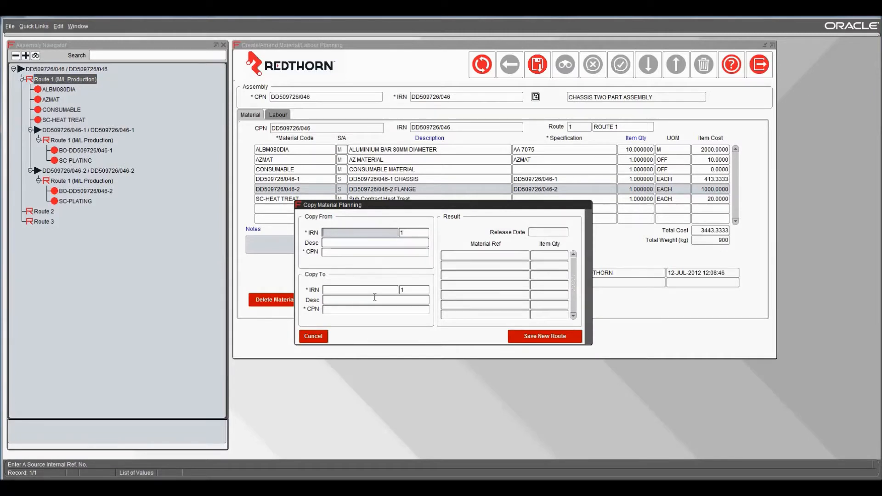
left_click(320, 337)
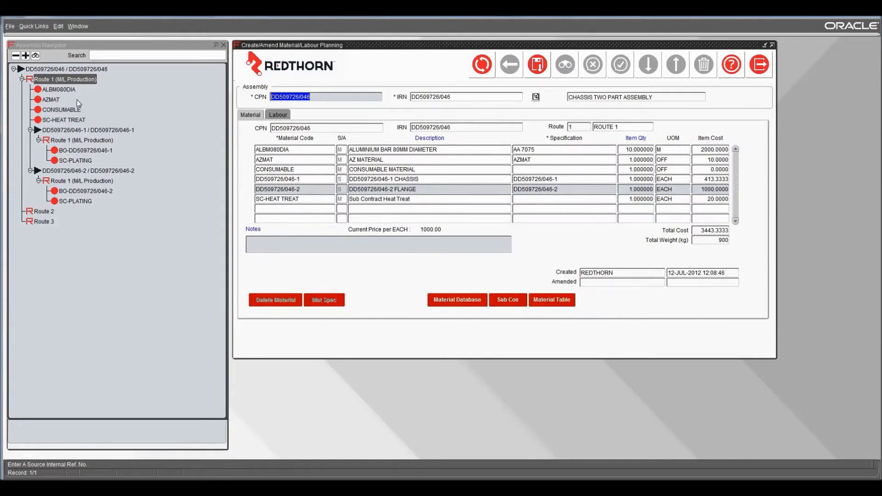
Step: Review the BOM and labour route release dates in the main assembly's production route management, and close it without changes
left_click(68, 84)
right_click(68, 84)
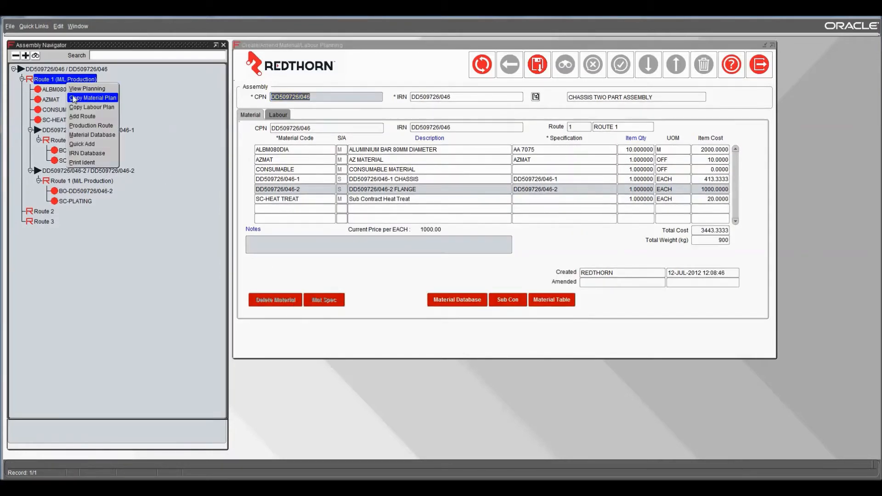
left_click(90, 125)
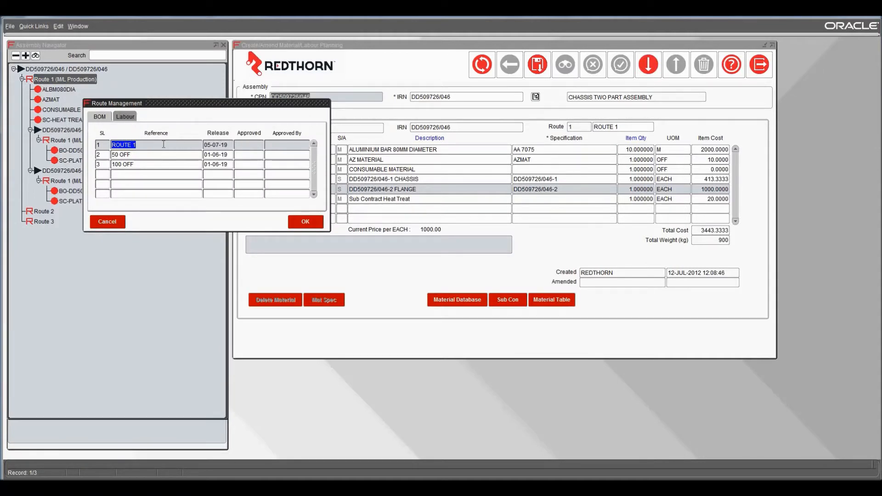
left_click(221, 164)
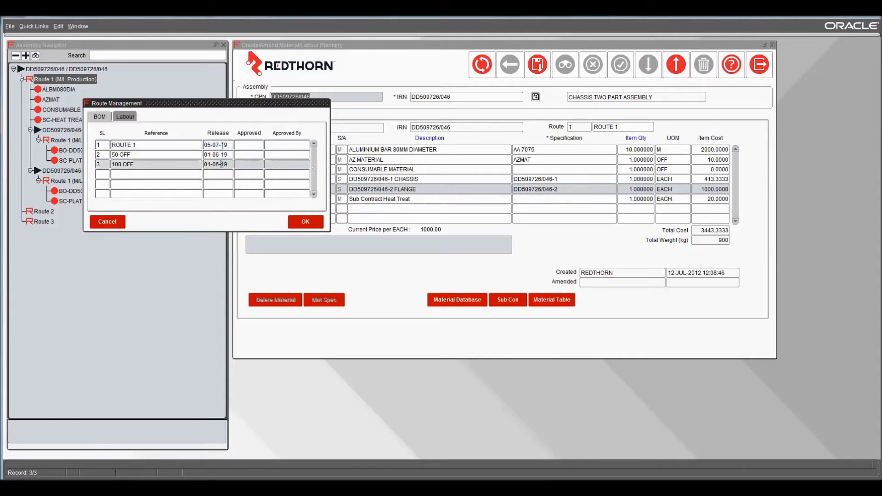
left_click(222, 145)
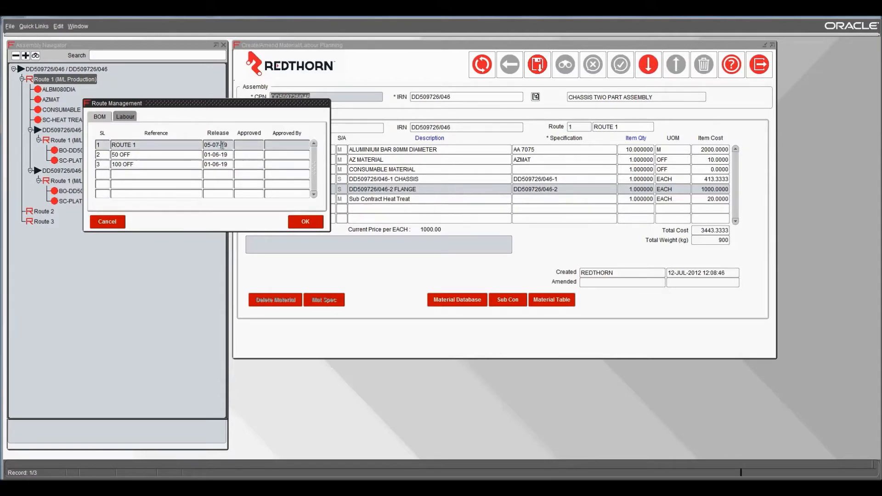
left_click(118, 113)
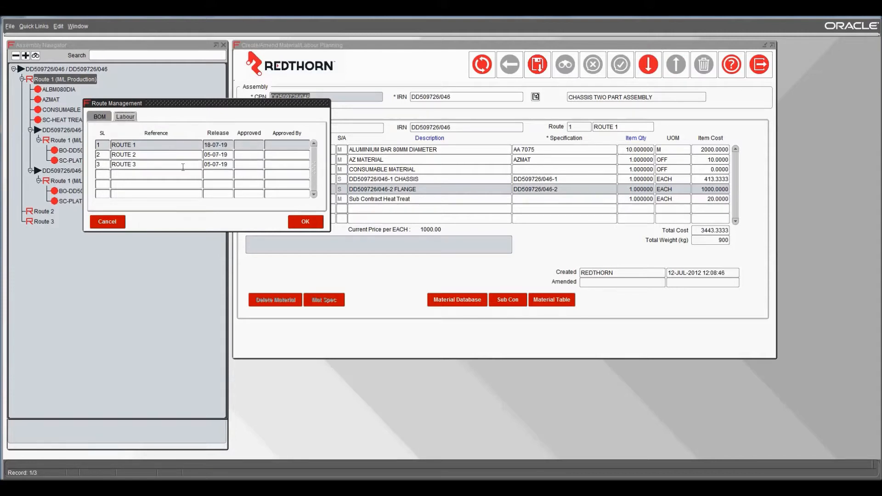
left_click(106, 119)
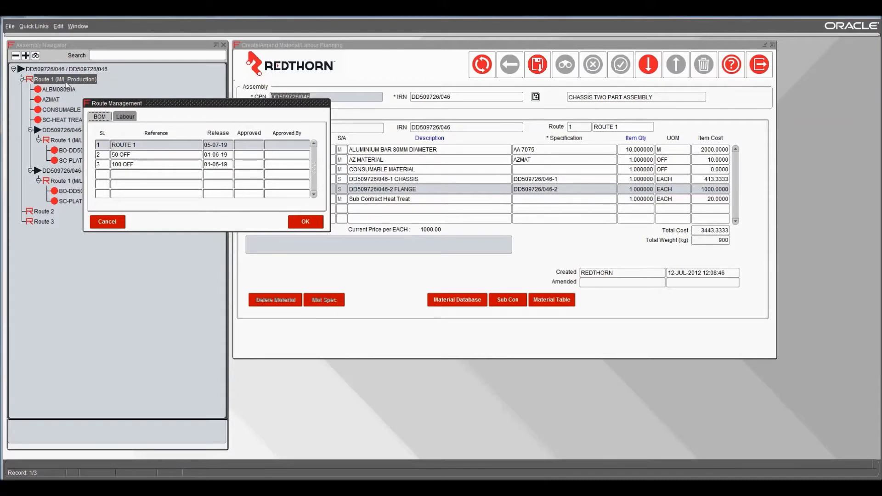
key("Escape")
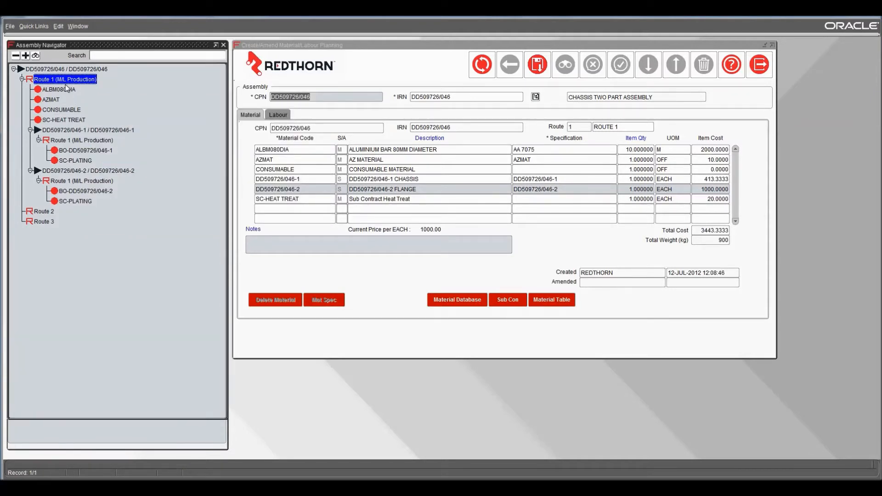
Step: View the material database form from the main assembly's Route 1 and exit back to the planning
right_click(73, 82)
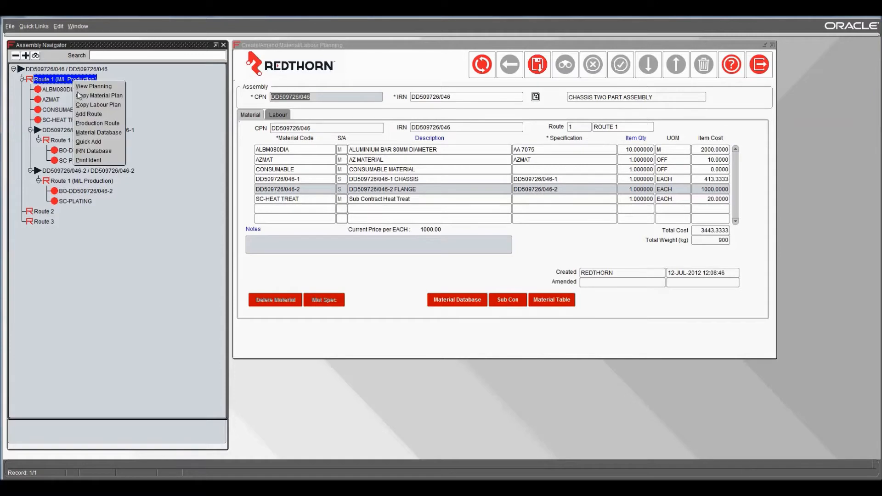
left_click(90, 131)
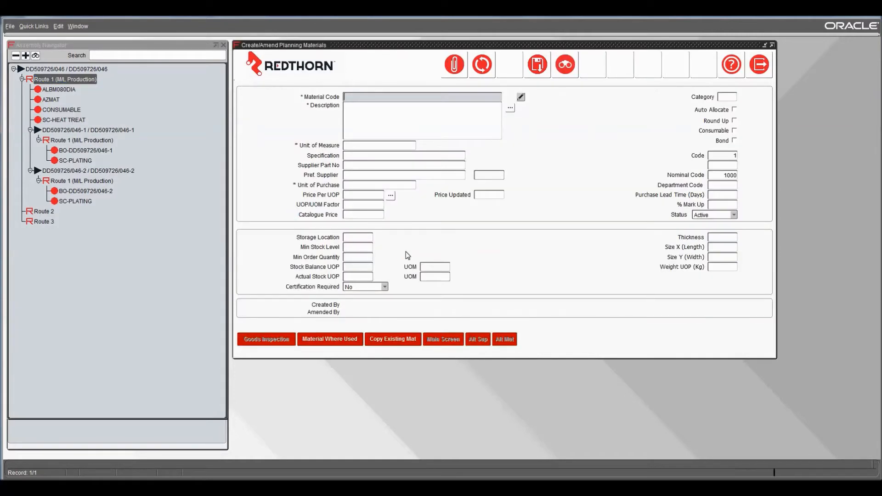
left_click(759, 64)
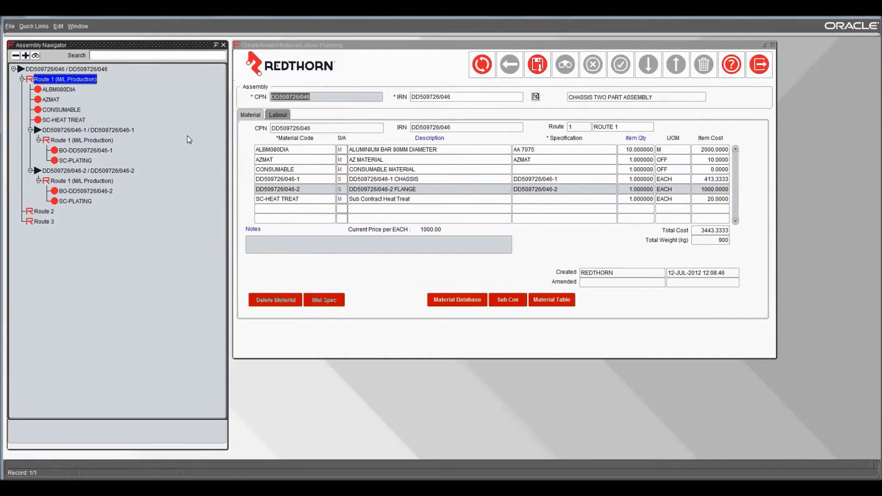
Step: View the Quick Add form and the remaining route options for the main assembly's Route 1 without adding anything
right_click(70, 83)
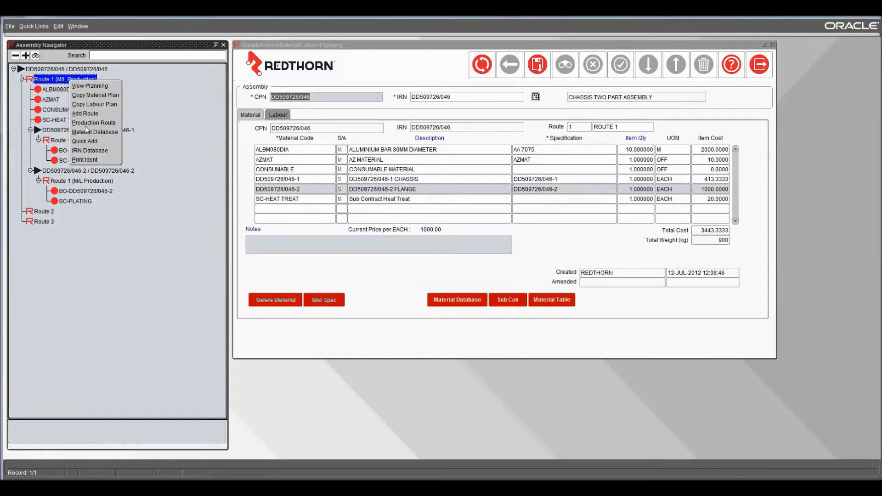
left_click(92, 143)
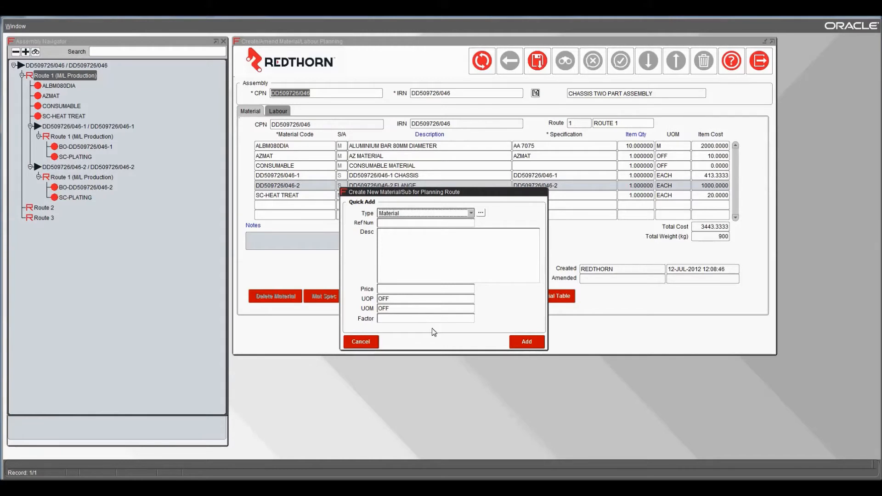
left_click(361, 341)
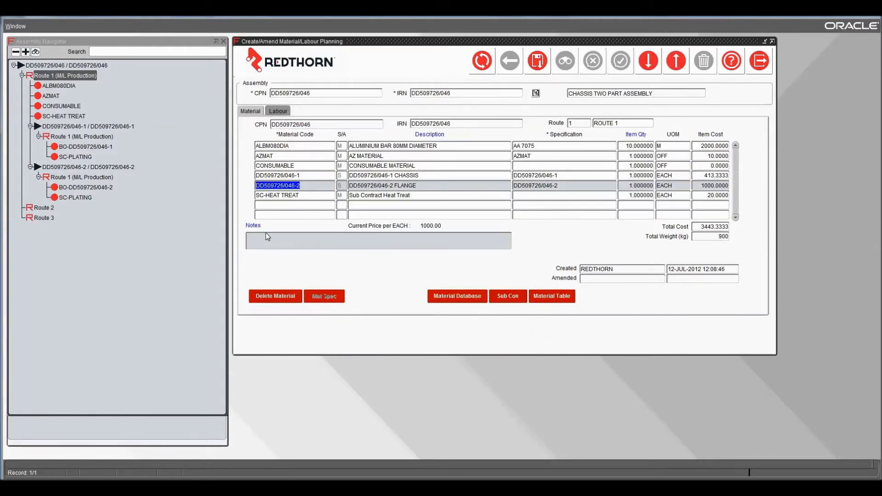
right_click(81, 81)
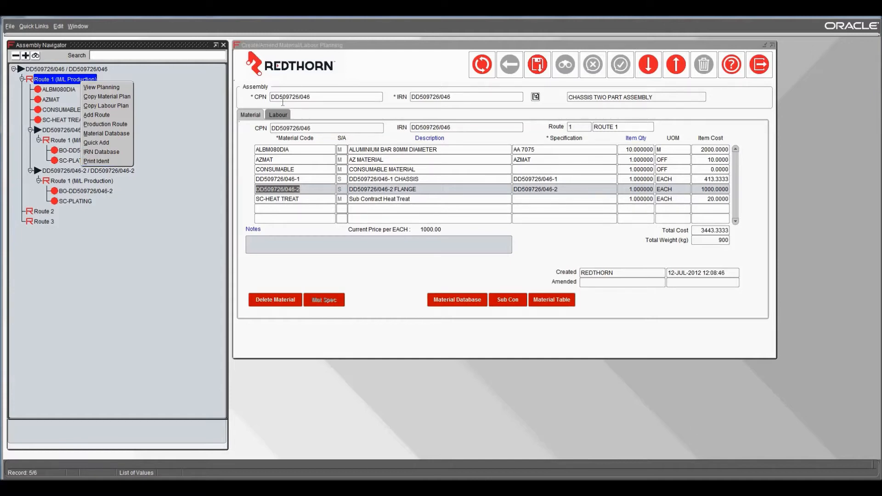
left_click(332, 48)
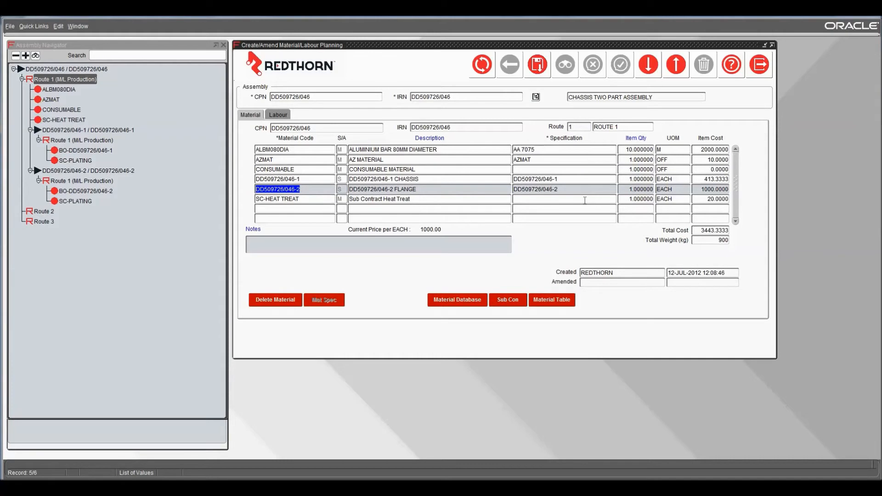
Step: Compare the labour operations of Route 1 with its two sub-assembly rows and the SC-HEAT TREAT material row
left_click(282, 116)
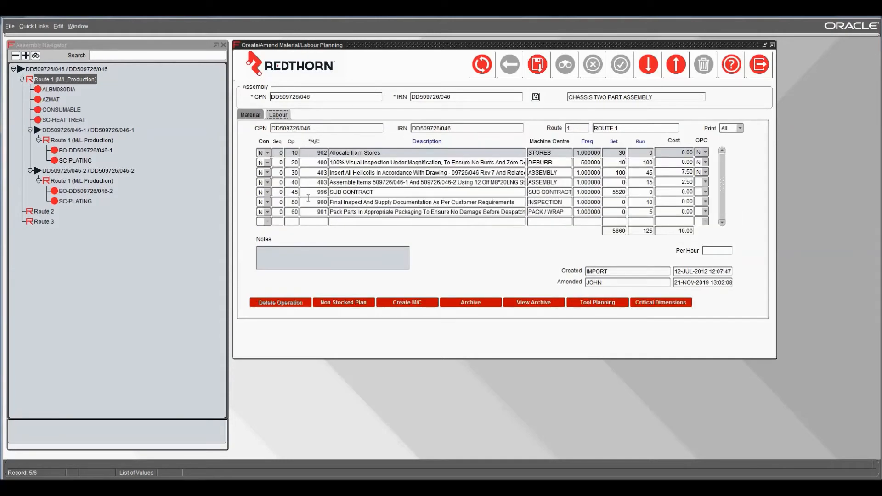
left_click(254, 116)
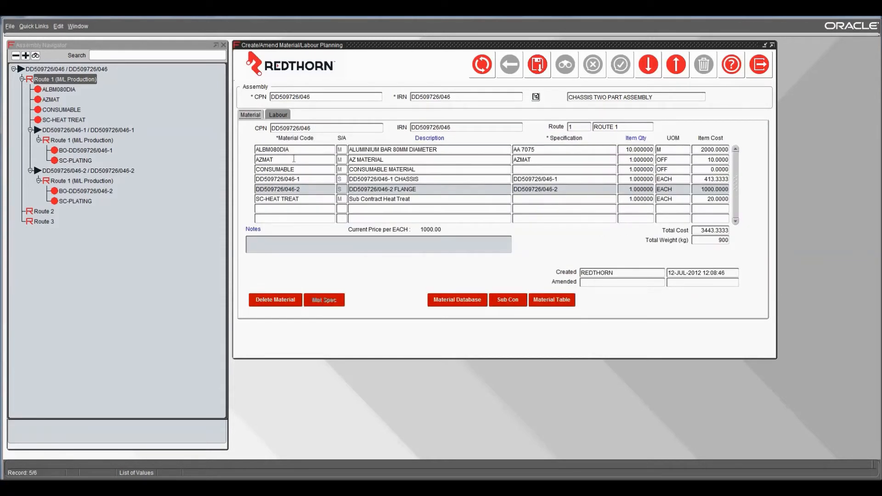
left_click(295, 179)
left_click(293, 190)
left_click(296, 199)
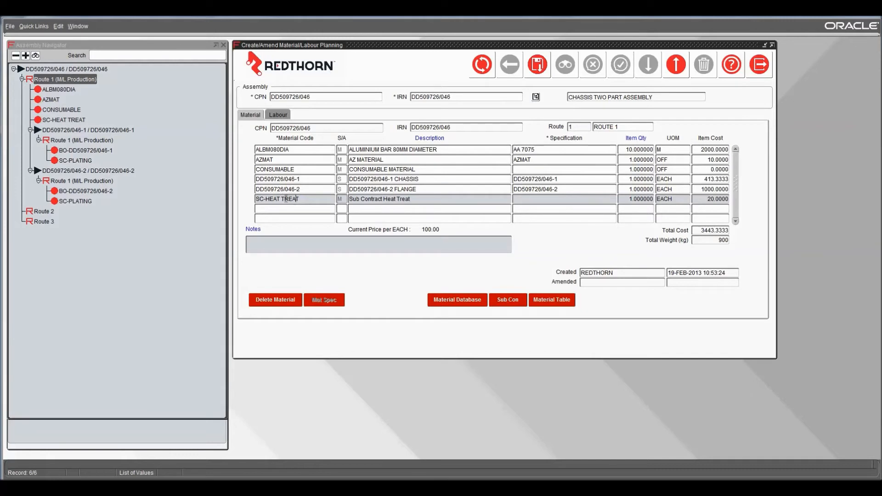
left_click(274, 115)
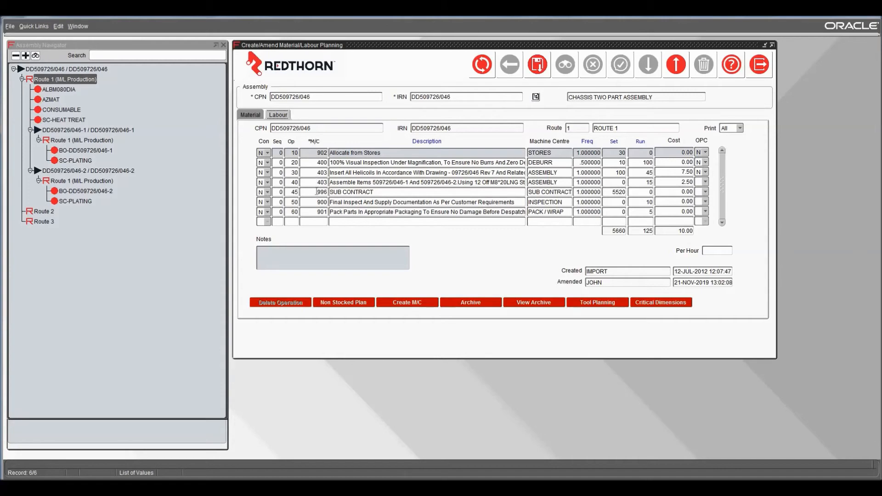
Step: Delete the AZMAT material from the Route 1 material list of assembly DD509726/046
left_click(250, 115)
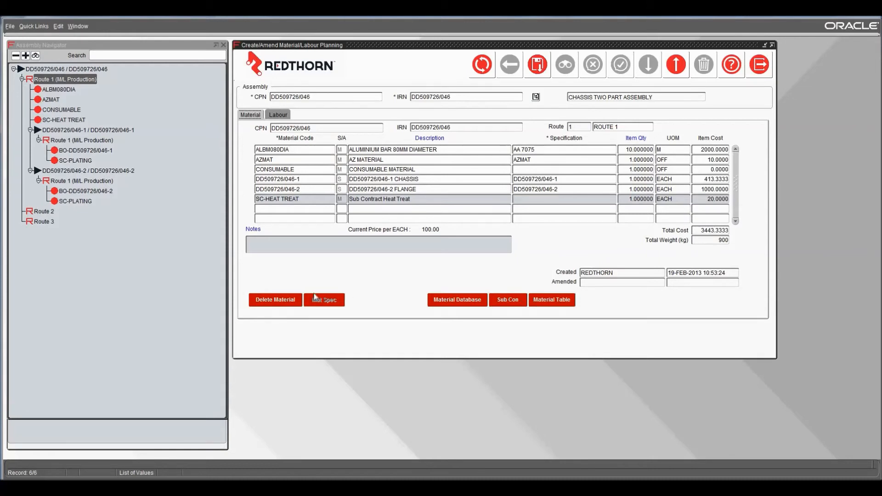
left_click(305, 161)
left_click(274, 300)
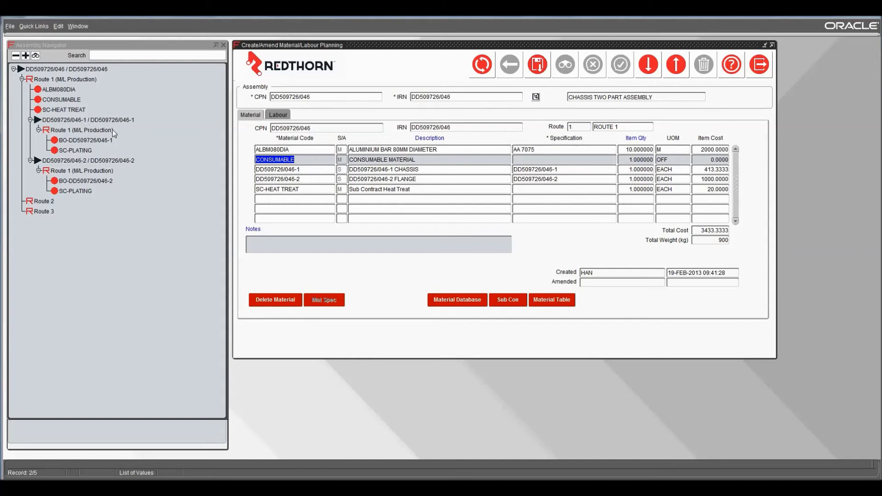
Step: View the Route 1 material and labour planning of sub-assembly DD509726/046-1
double_click(54, 121)
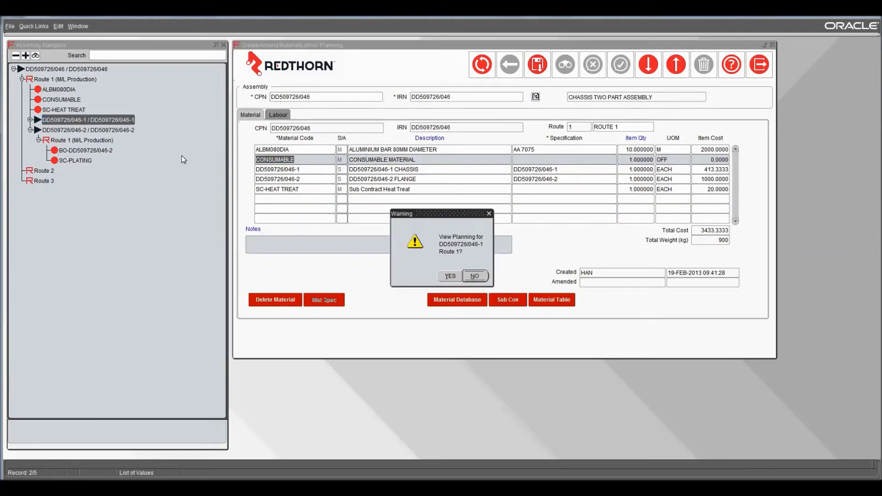
left_click(449, 276)
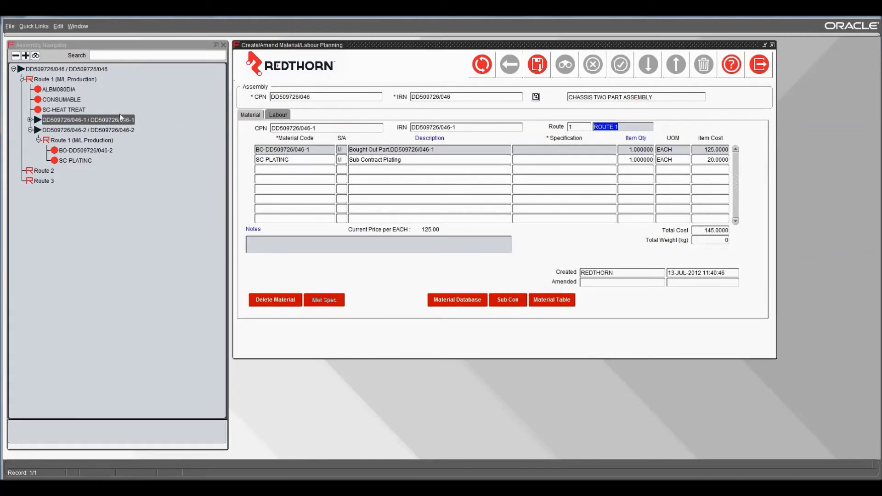
left_click(271, 114)
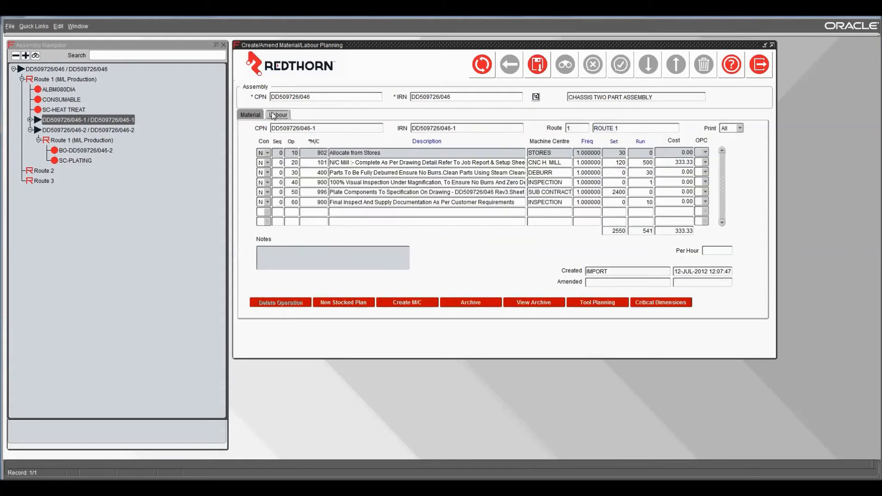
left_click(253, 118)
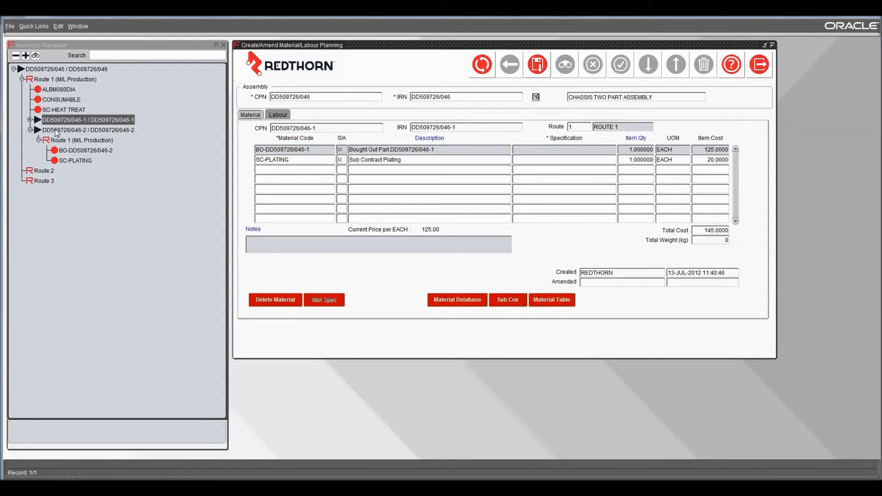
Step: View the Route 1 material and labour planning of sub-assembly DD509726/046-2
left_click(56, 130)
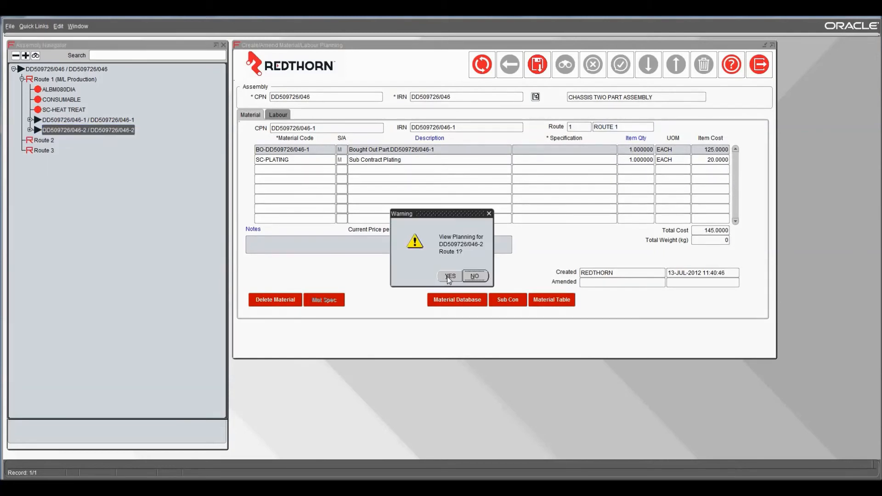
left_click(449, 278)
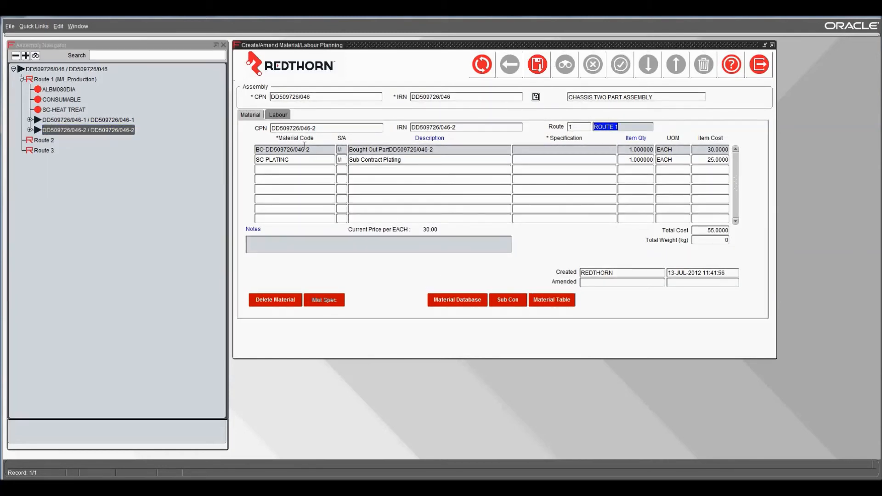
left_click(277, 115)
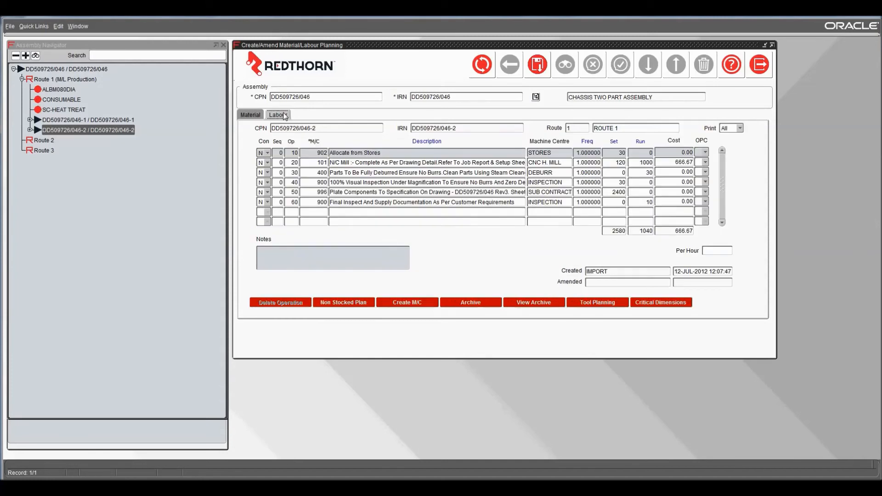
left_click(257, 117)
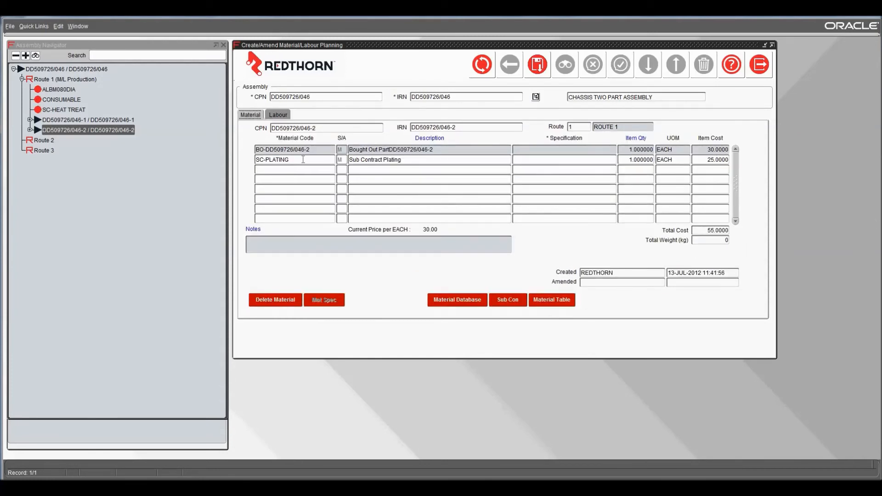
Step: Return to the planning of main assembly DD509726/046 and expand its structure in the navigator
left_click(56, 70)
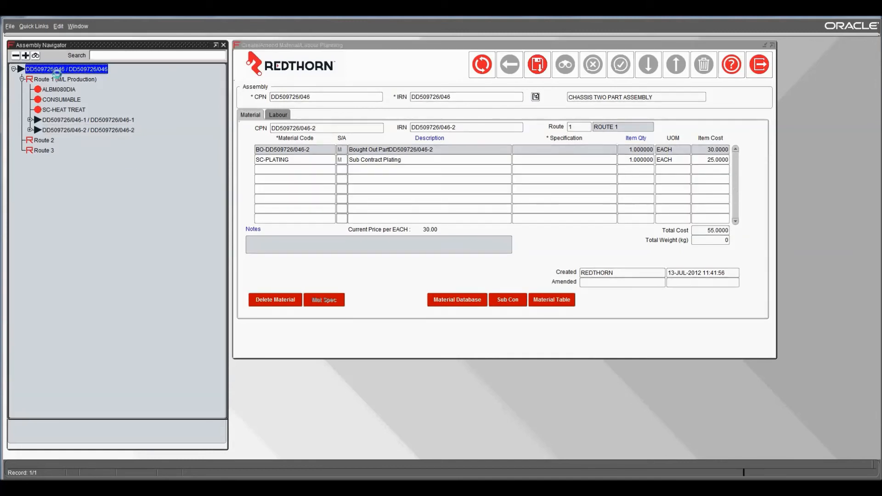
left_click(457, 278)
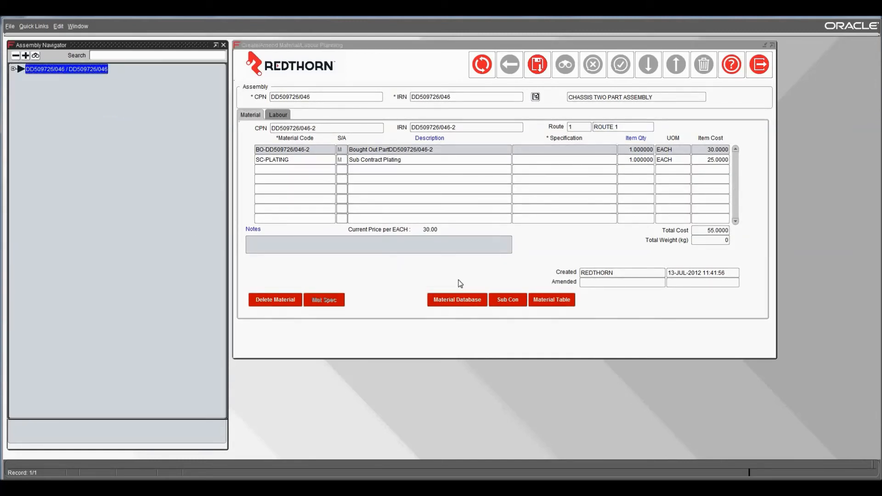
left_click(13, 68)
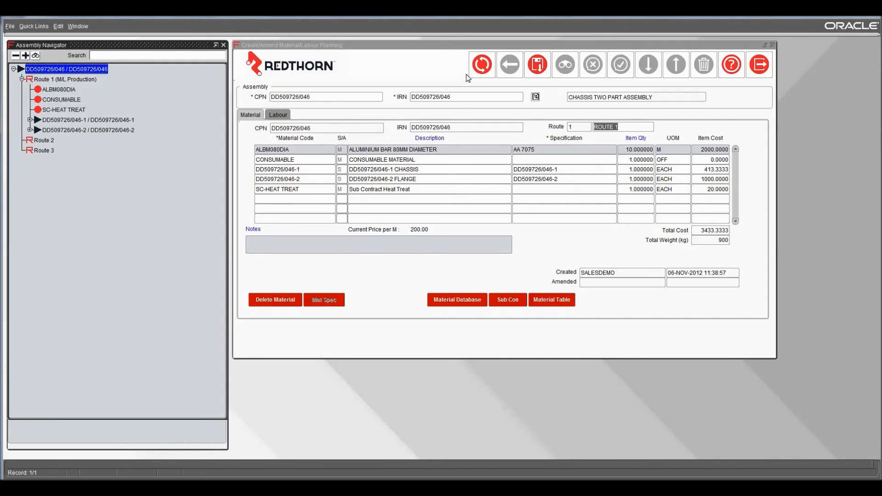
Step: Clear the planning form and load assembly CC509726/046
left_click(481, 64)
double_click(297, 97)
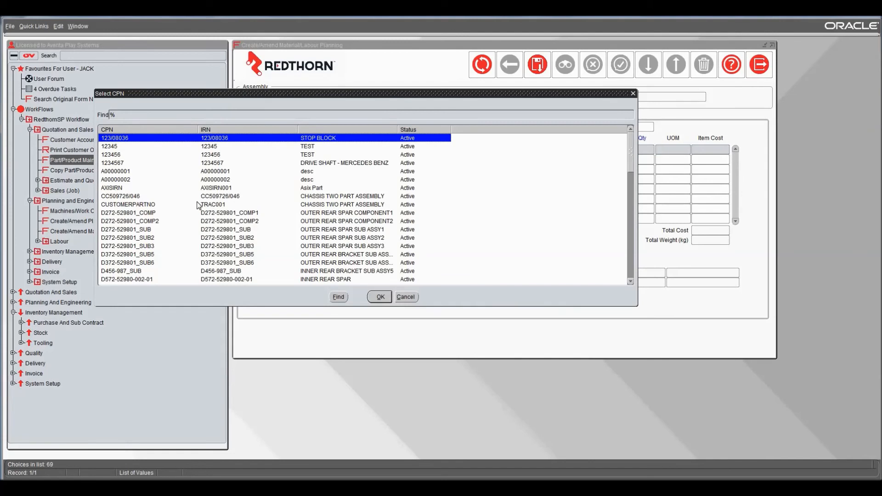
type("cc509726/046")
double_click(301, 139)
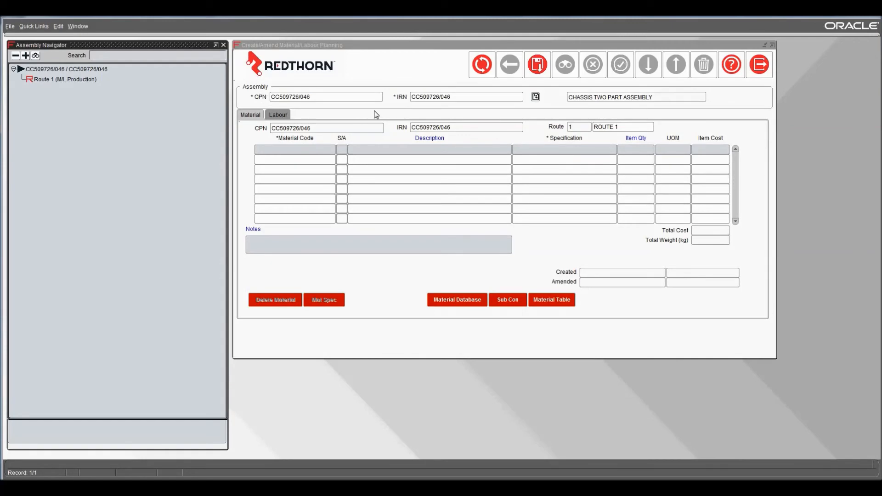
Step: Add material ALBM030DIA, the 30 mm diameter aluminium bar, to Route 1 of CC509726/046 with quantity 200
left_click(302, 149)
type("a")
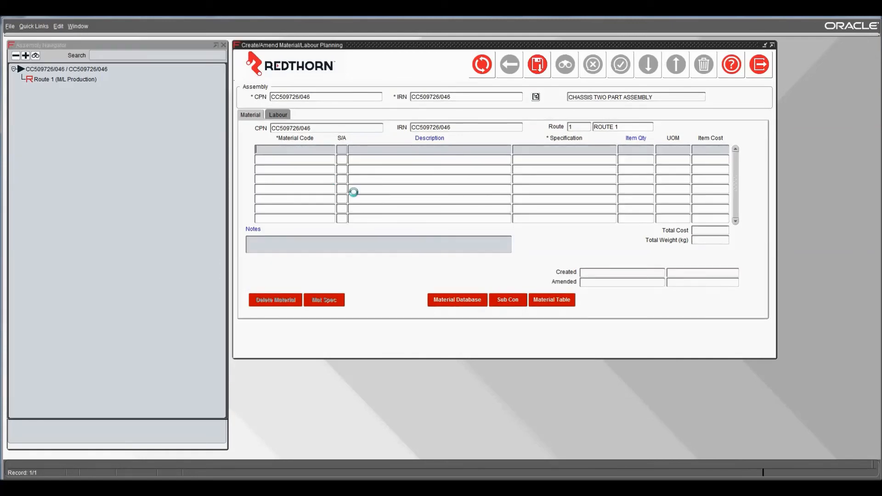
key("Tab")
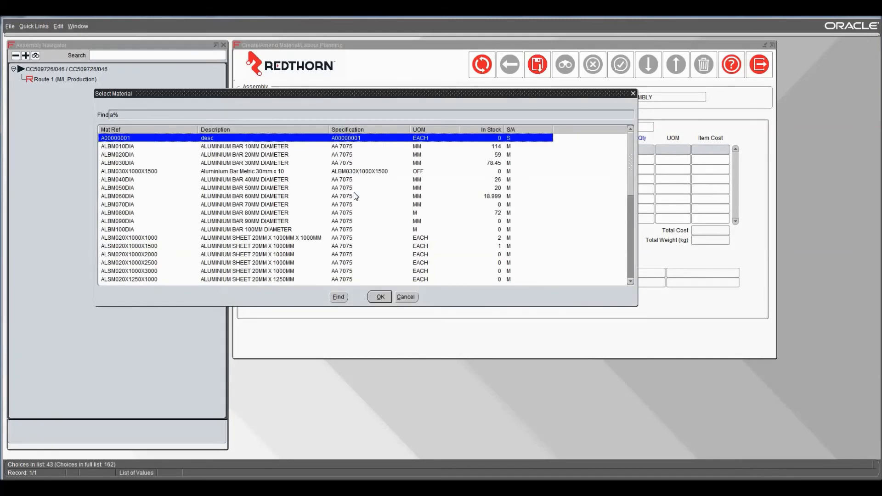
double_click(286, 163)
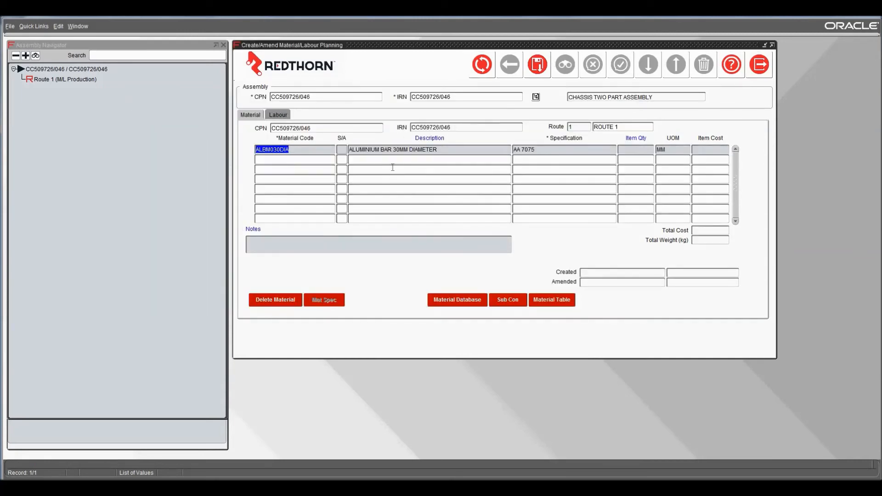
key("Tab")
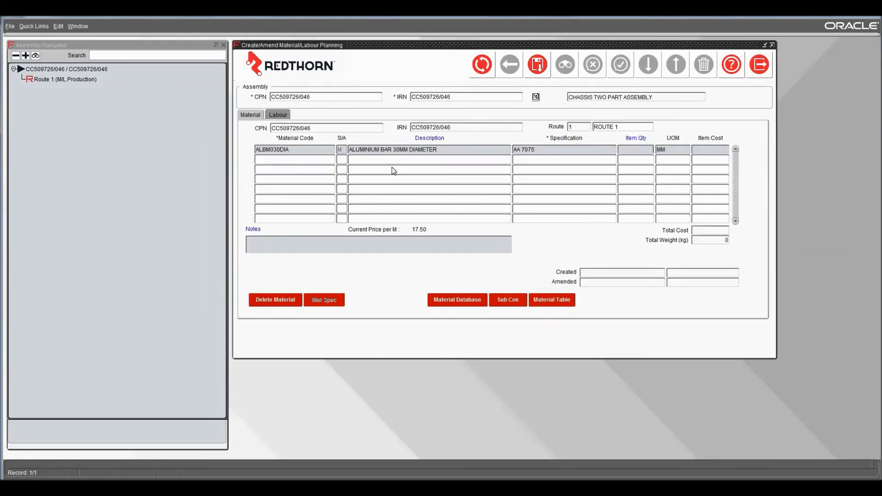
type("200")
key("Tab")
Step: Add sub-assembly DD509726/046-1 CHASSIS to the Route 1 material list with quantity 1
key("Tab")
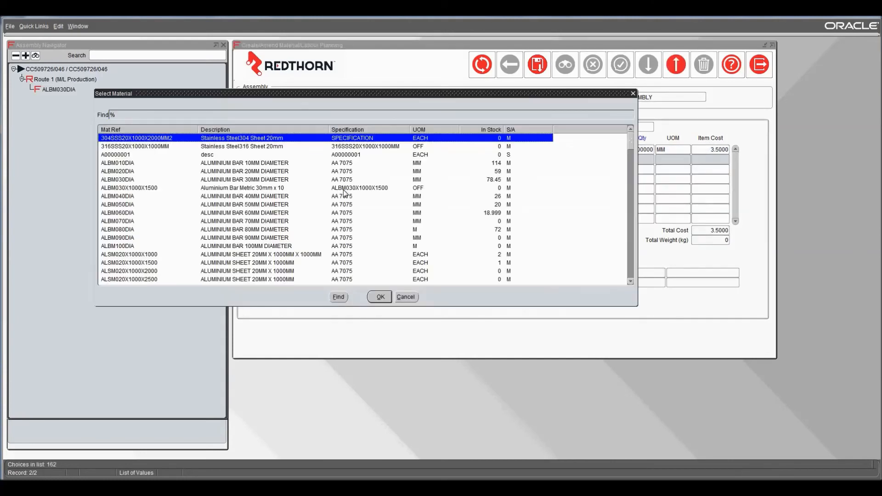
type("dd509726/046")
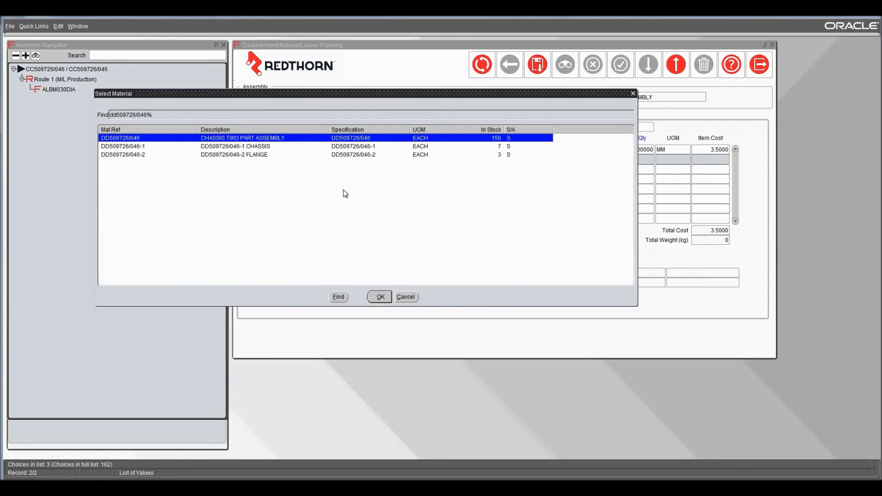
double_click(243, 148)
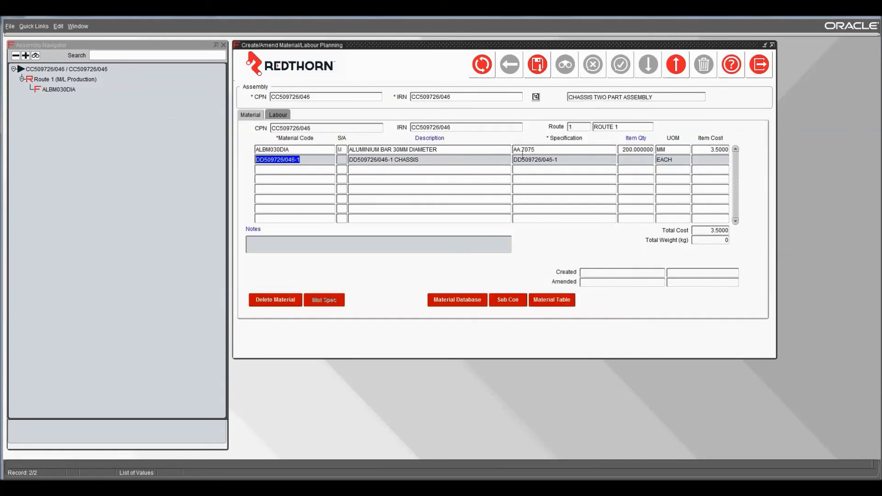
type("1")
key("Tab")
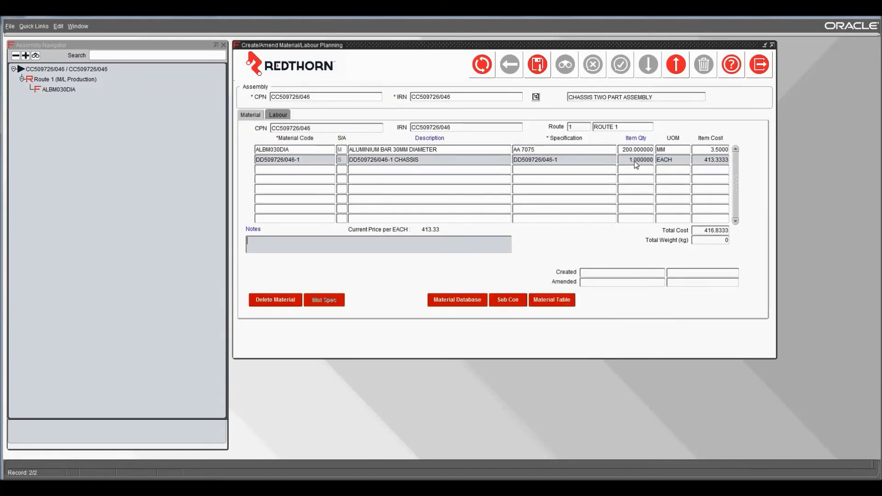
Step: Add sub-assembly DD509726/046-2 FLANGE to the Route 1 material list with quantity 1
left_click(318, 170)
type("dd")
double_click(265, 156)
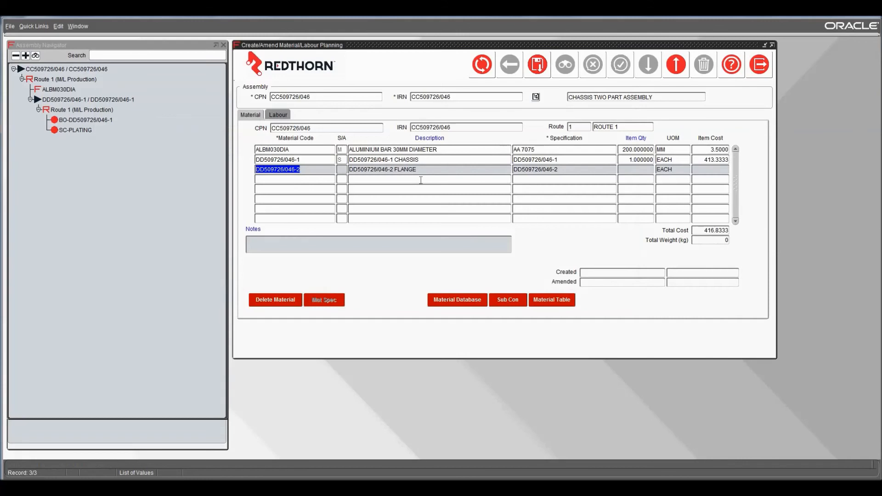
key("Tab")
type("1")
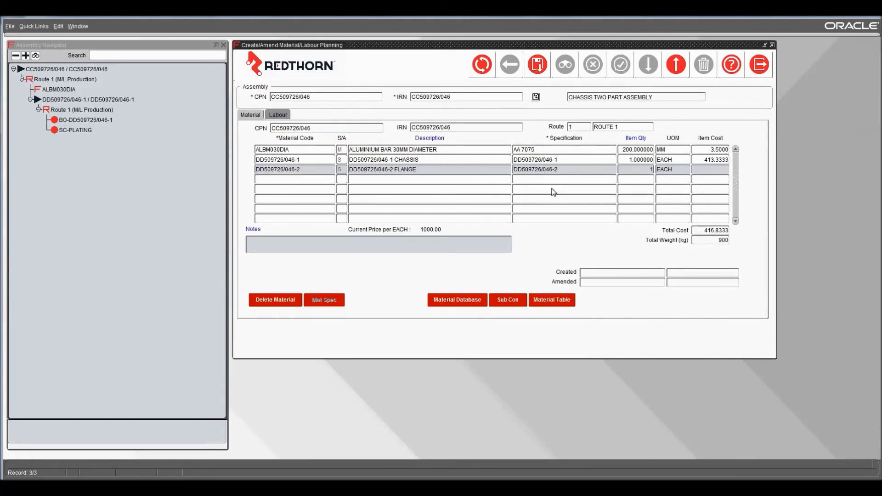
key("Tab")
Step: Add the SC-HEAT TREAT subcontract material with quantity 1 to Route 1 and save the planning of CC509726/046
left_click(314, 180)
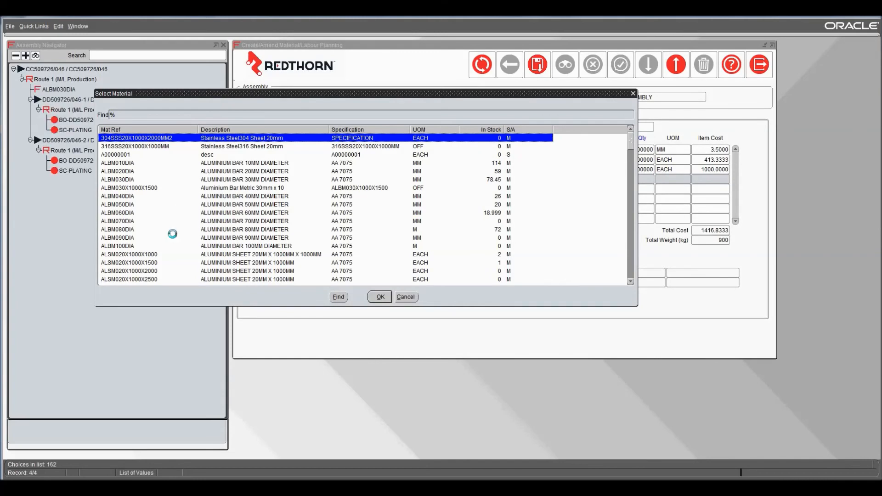
type("sc-")
left_click(118, 147)
double_click(119, 154)
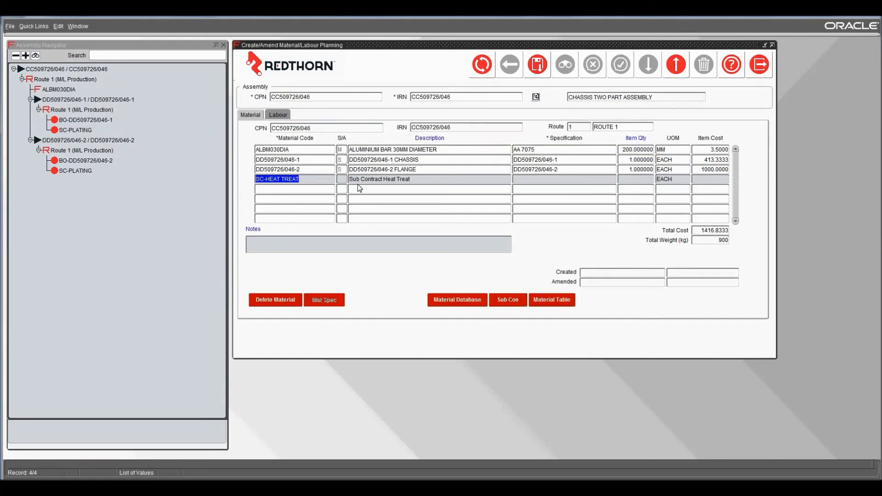
key("Tab")
type("1")
key("Tab")
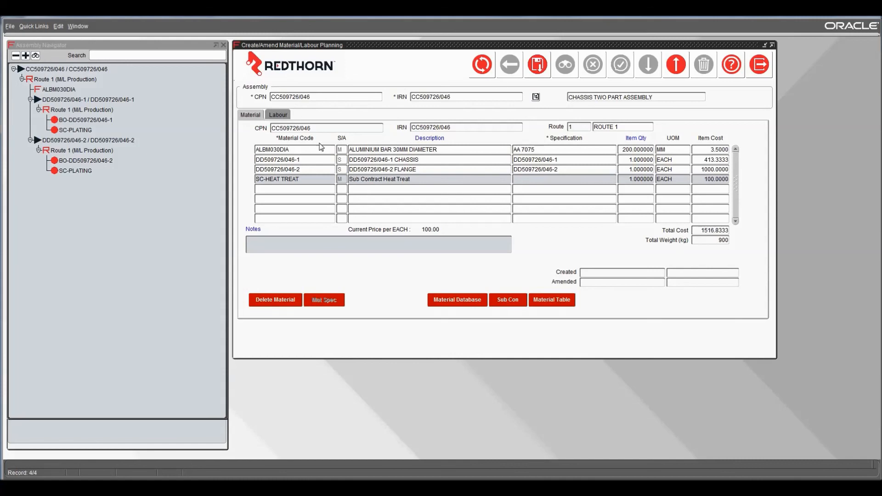
left_click(537, 65)
left_click(457, 272)
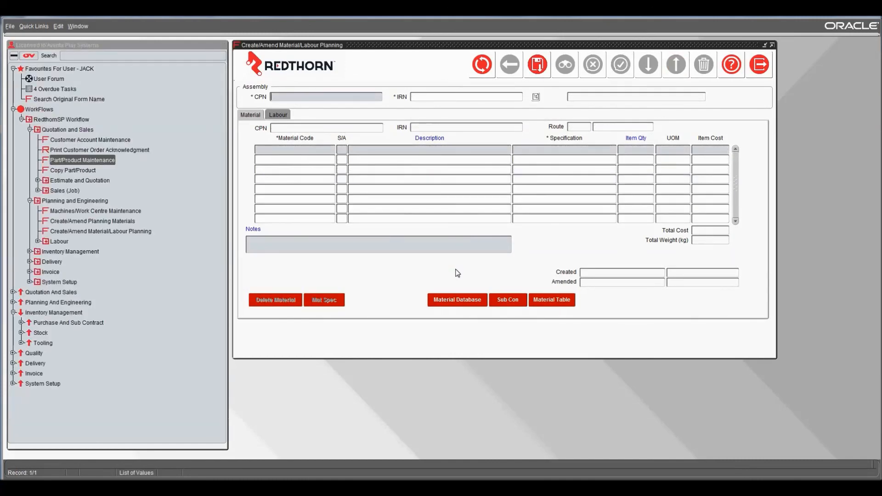